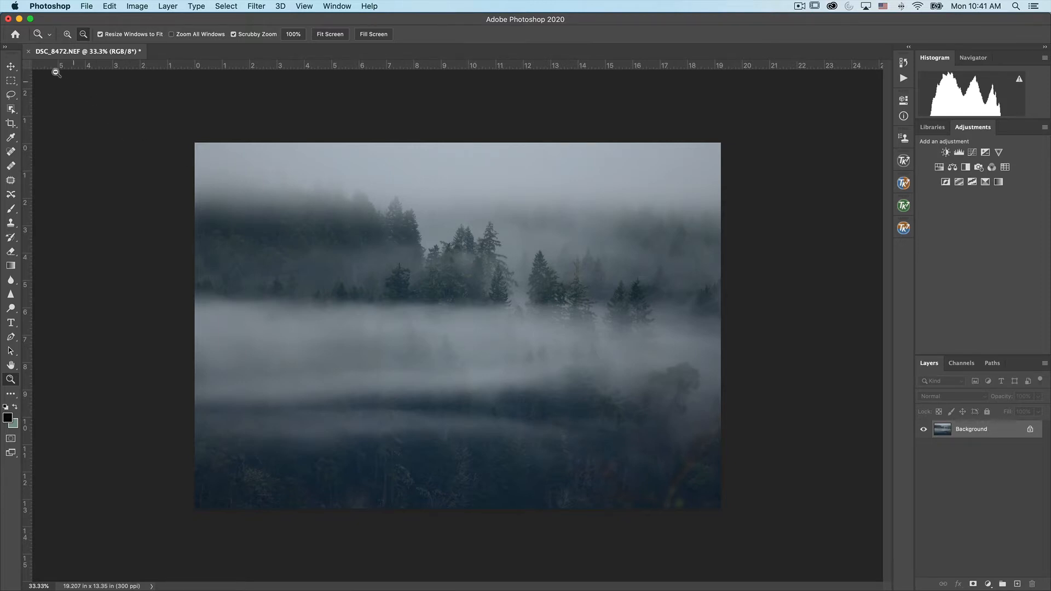
- Duplicate the Background layer and convert the image to Lab Color mode without flattening the layers
left_click(10, 67)
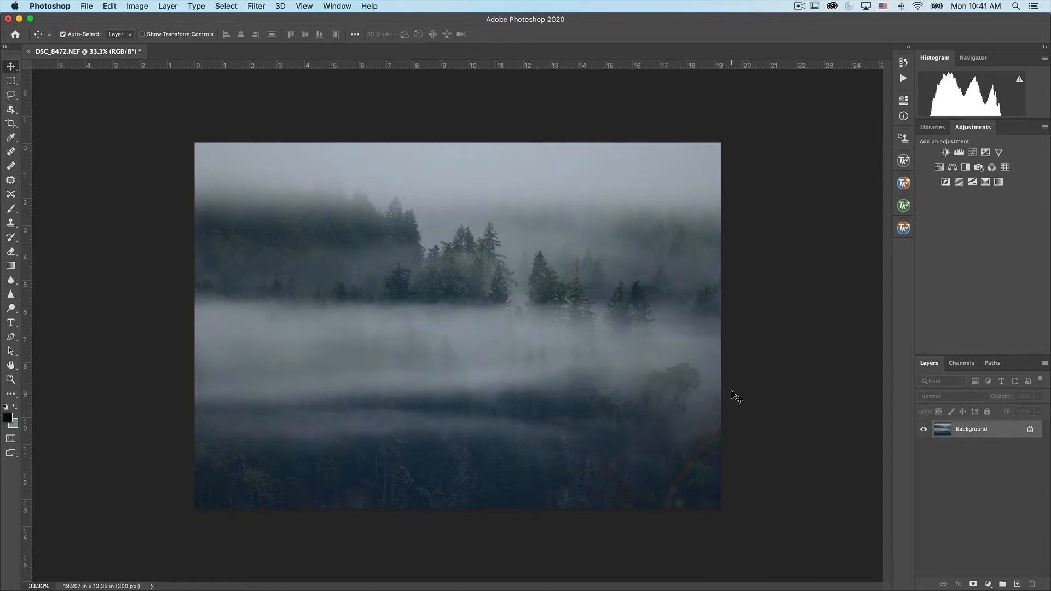
key("super+j")
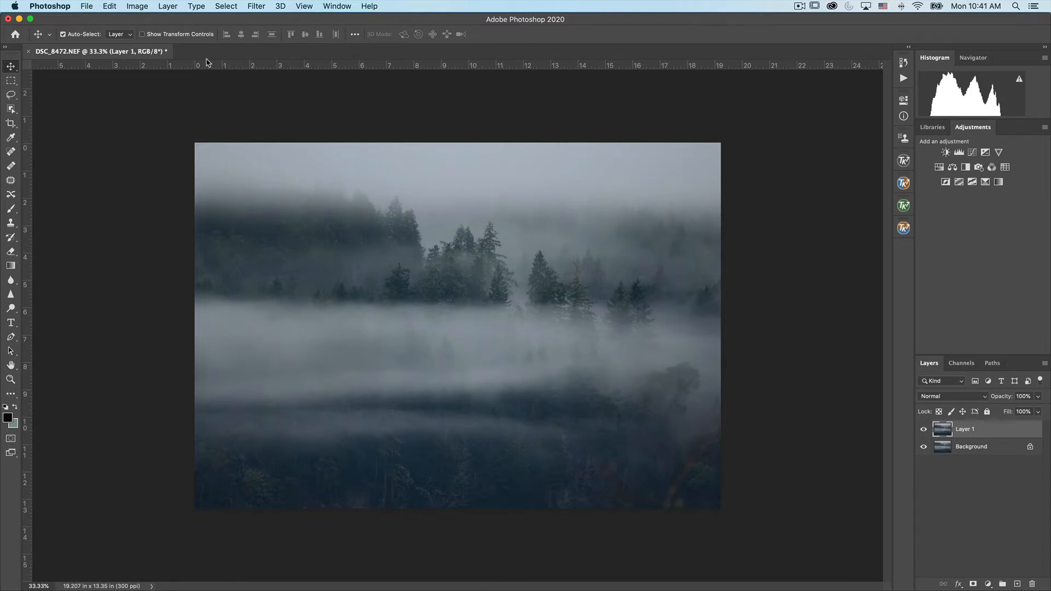
left_click(132, 6)
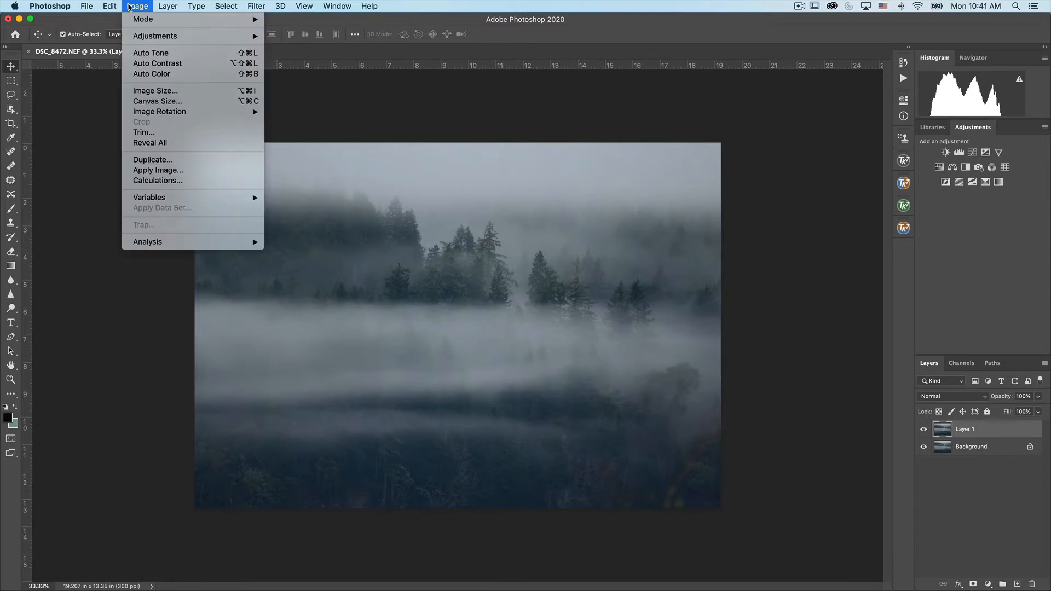
mouse_move(131, 19)
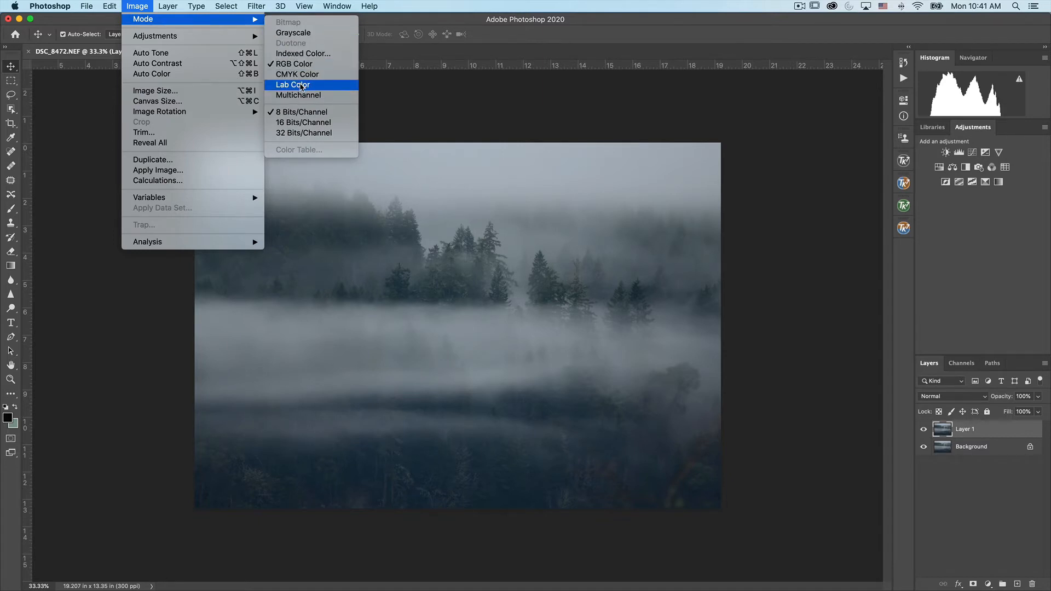
left_click(302, 86)
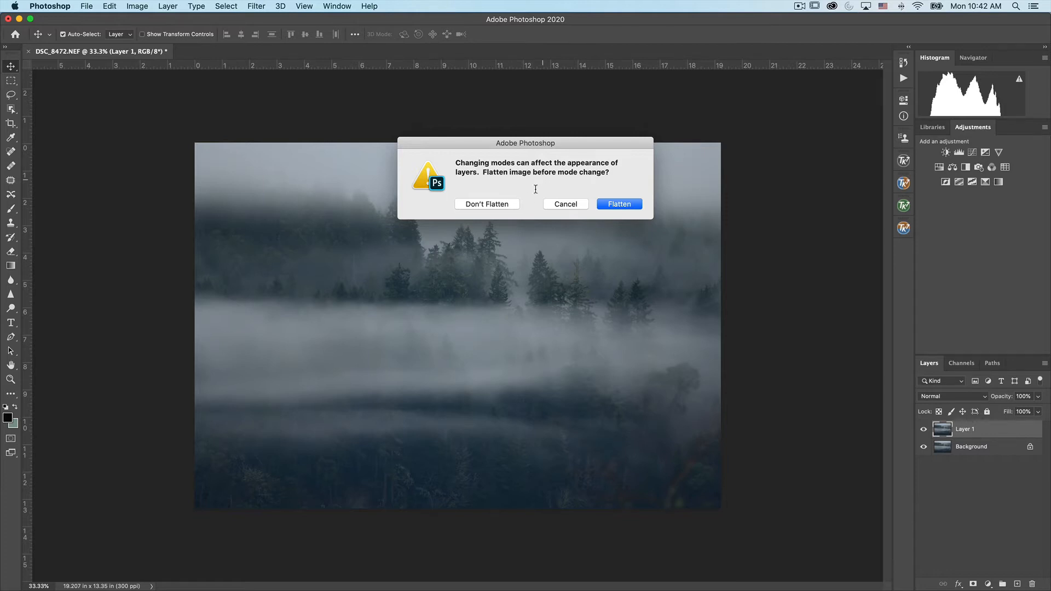
left_click(482, 203)
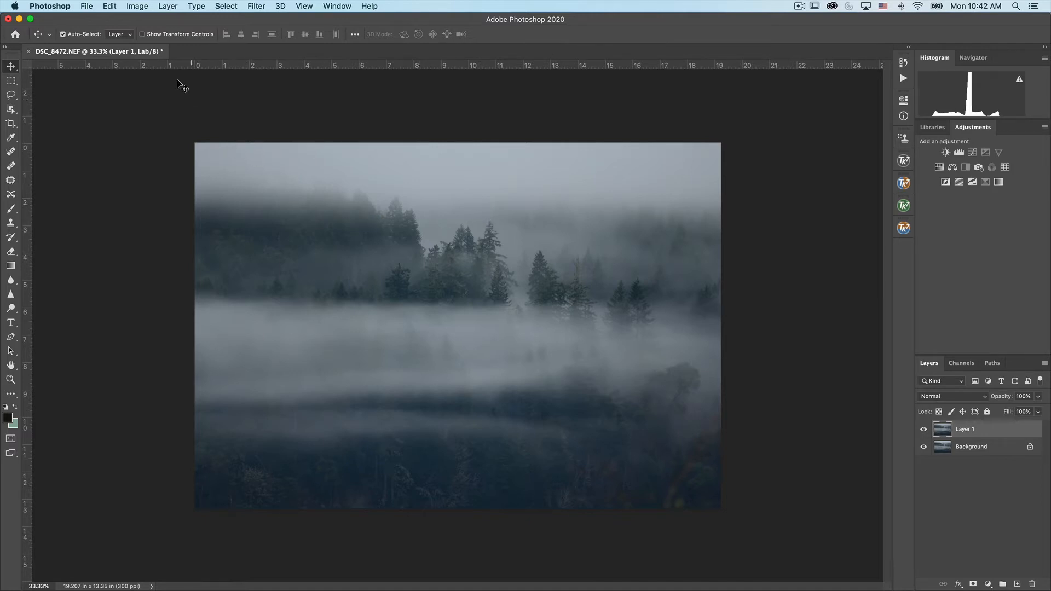
- Start a Curves adjustment on Layer 1 and set the a channel's black point input to -100 and white point input to 100
left_click(134, 6)
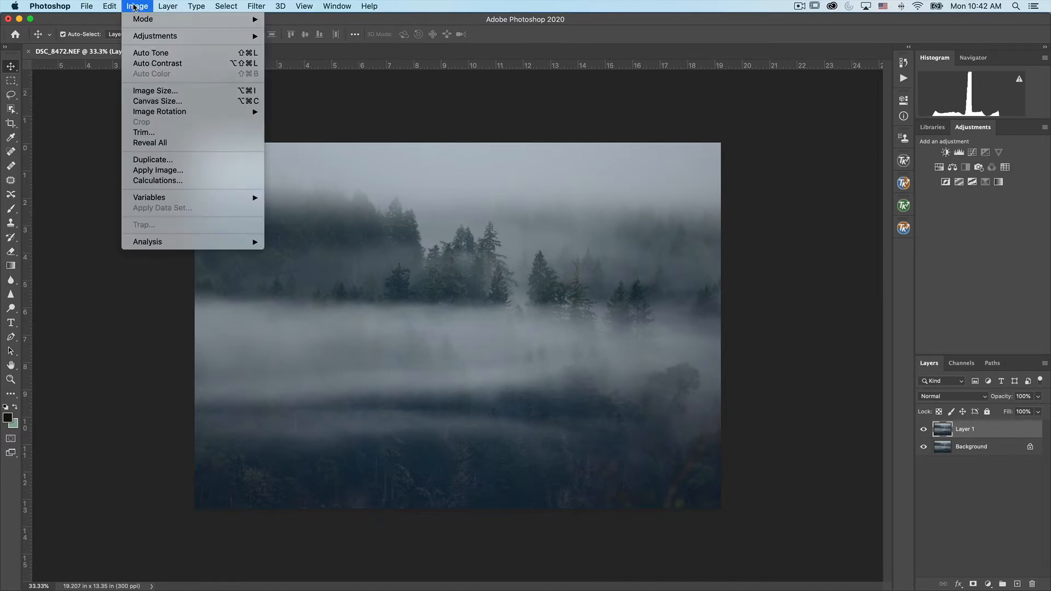
mouse_move(134, 37)
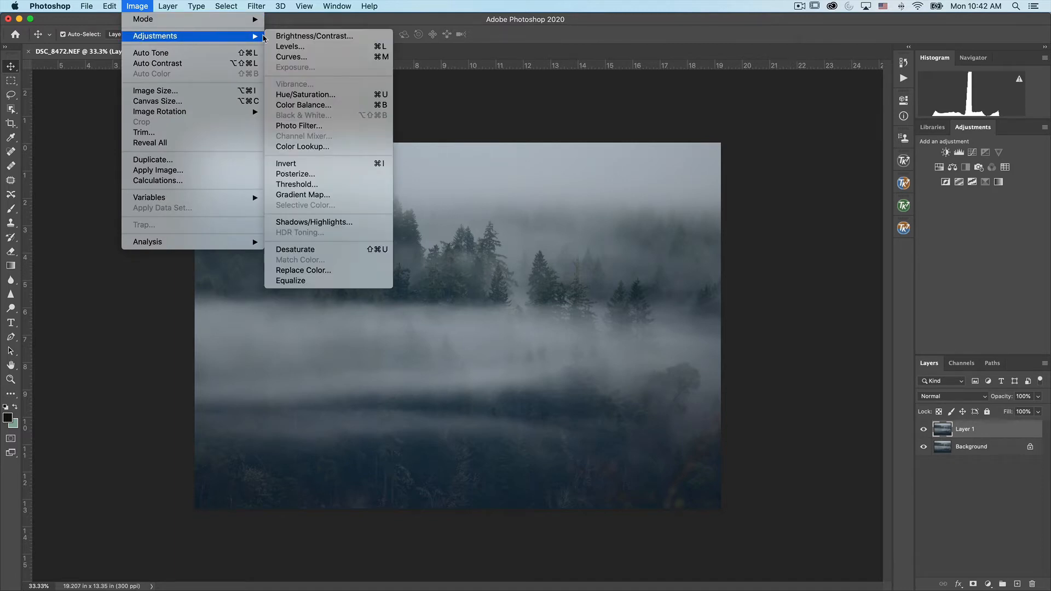
left_click(288, 57)
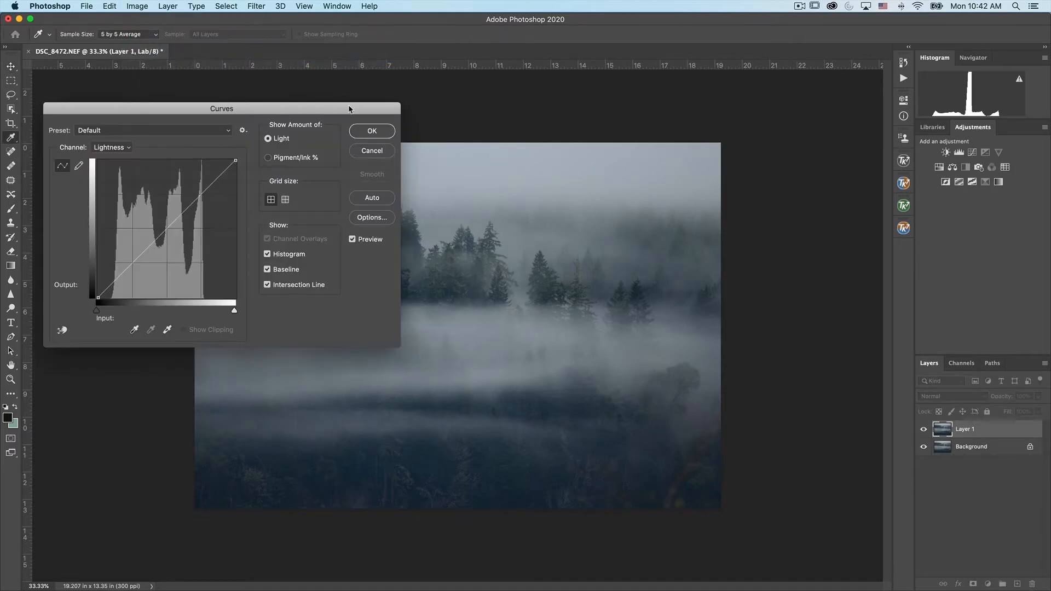
left_click(130, 148)
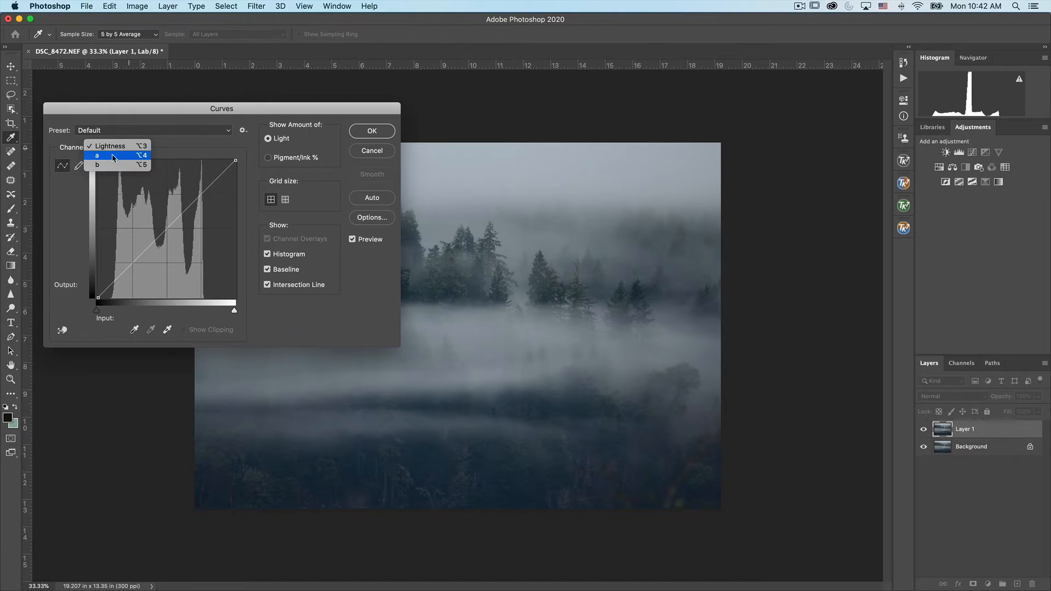
left_click(113, 156)
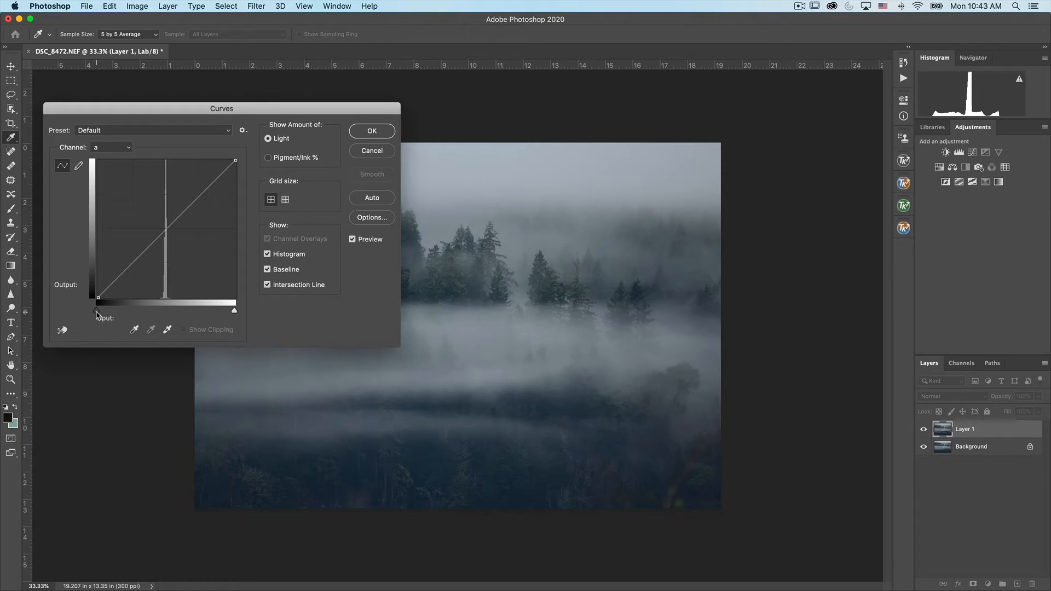
left_click(96, 312)
left_click_drag(97, 313, 137, 313)
left_click_drag(132, 312, 112, 312)
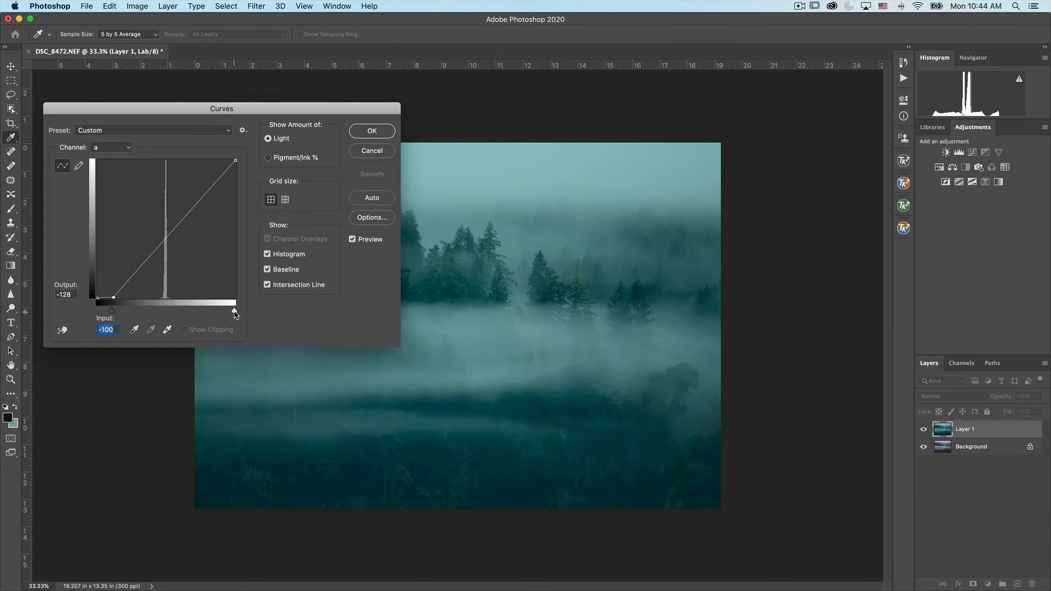
left_click(235, 312)
left_click_drag(234, 313, 220, 316)
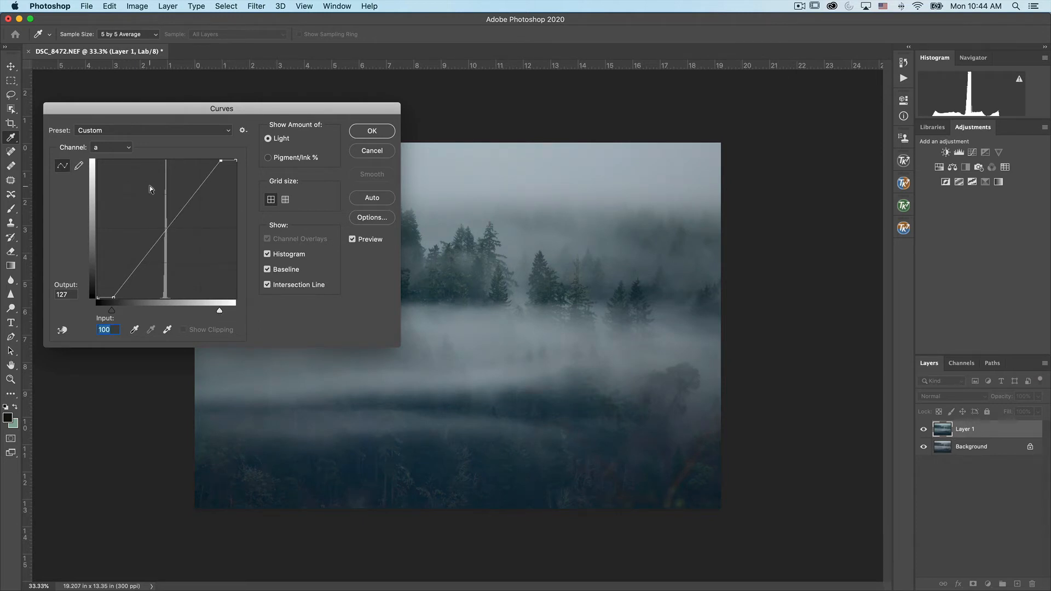
- Set the b channel's white point input to 100 and black point input to -100, and apply the Curves adjustment
left_click(131, 147)
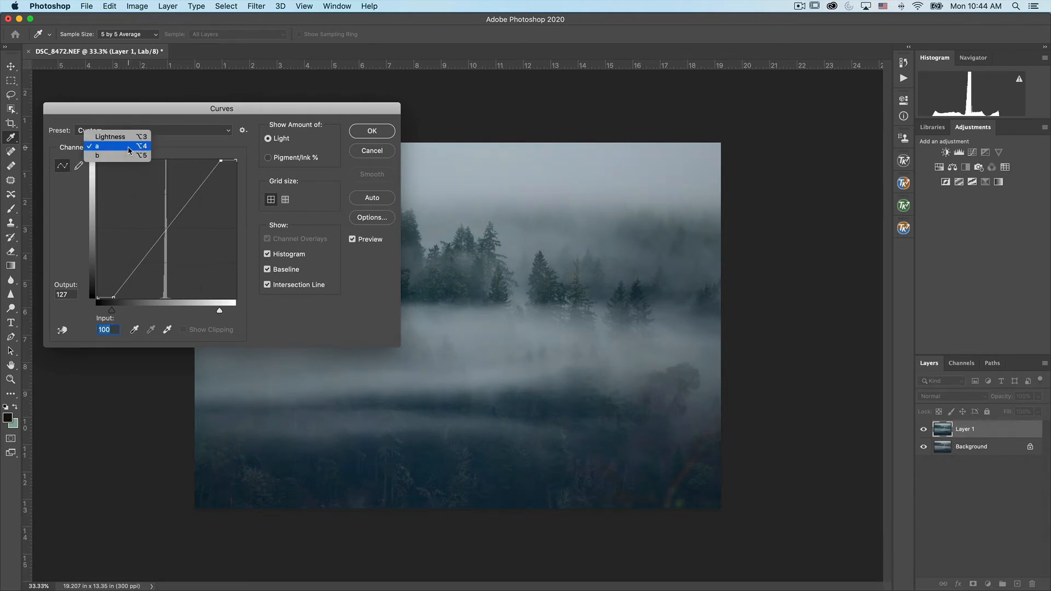
left_click(124, 156)
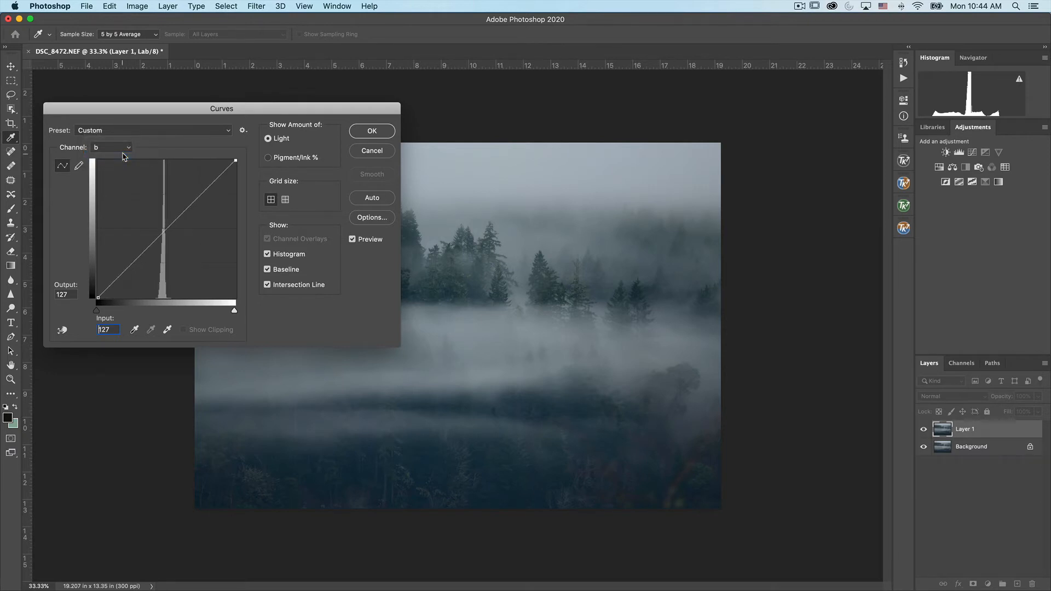
double_click(104, 329)
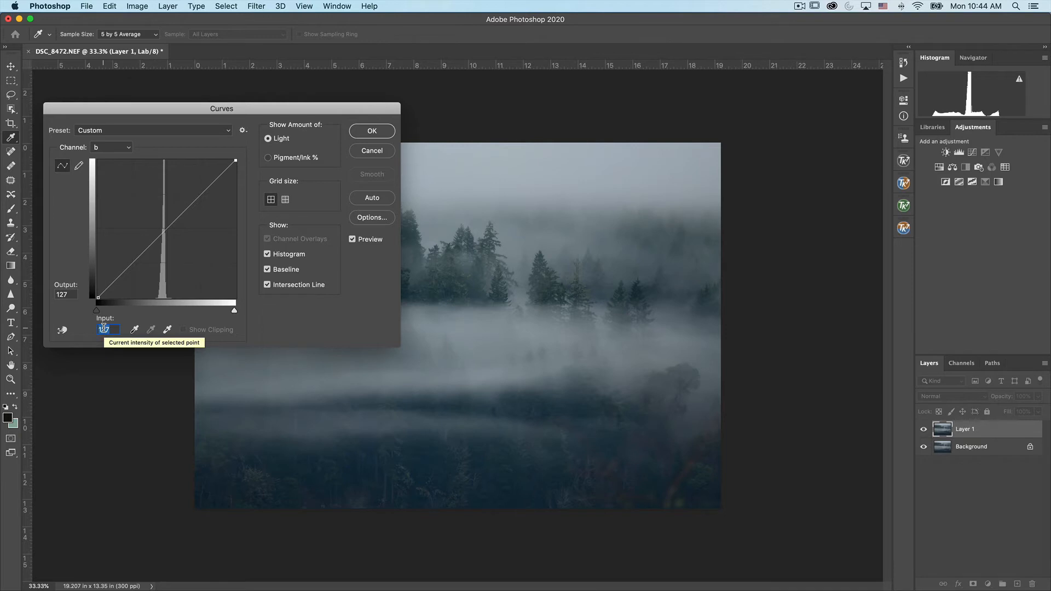
type("100")
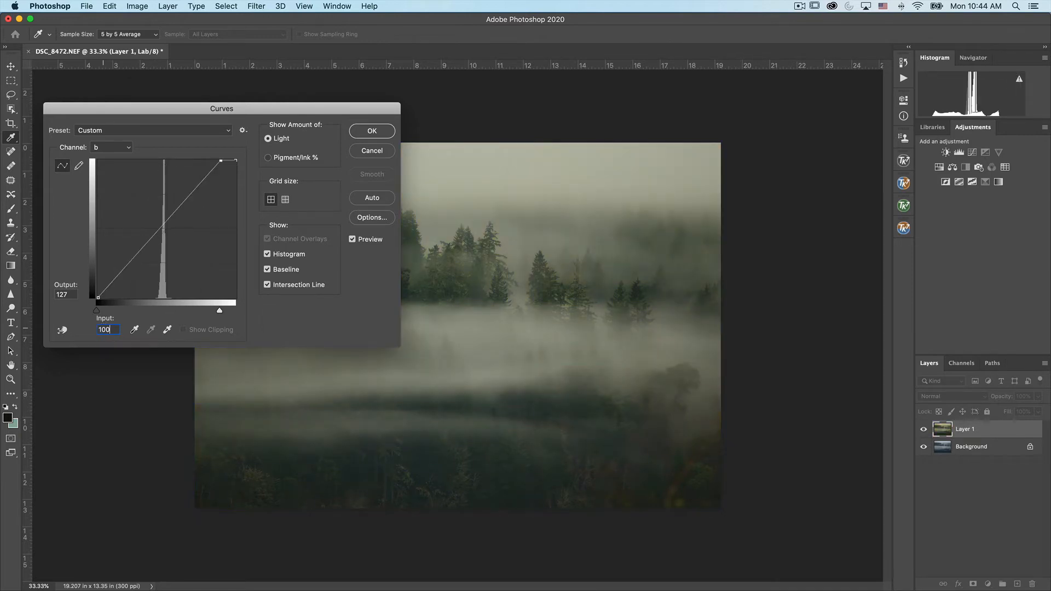
left_click_drag(97, 312, 97, 312)
type("-100")
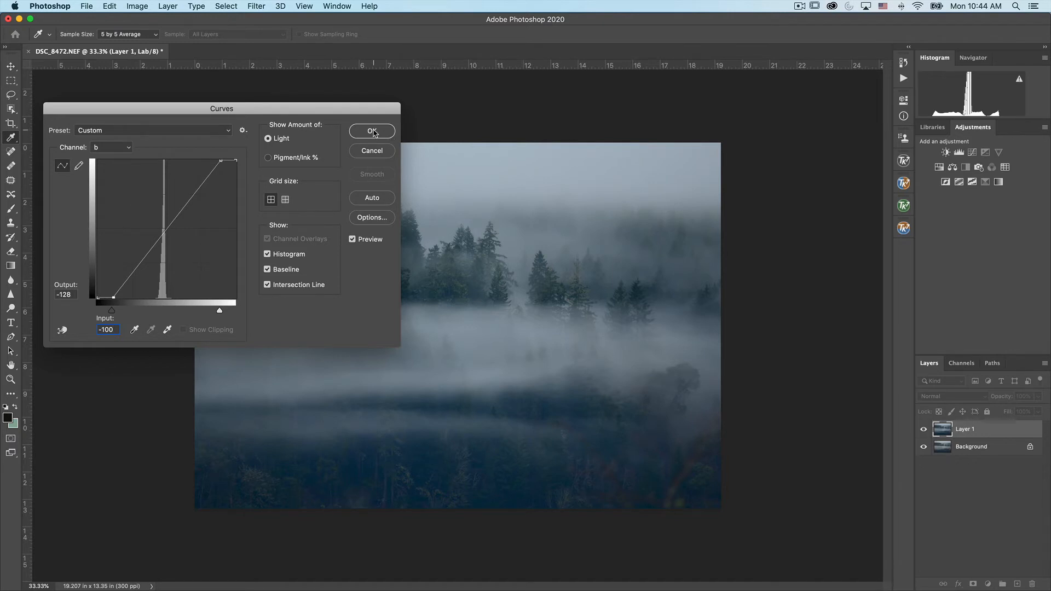
left_click(372, 132)
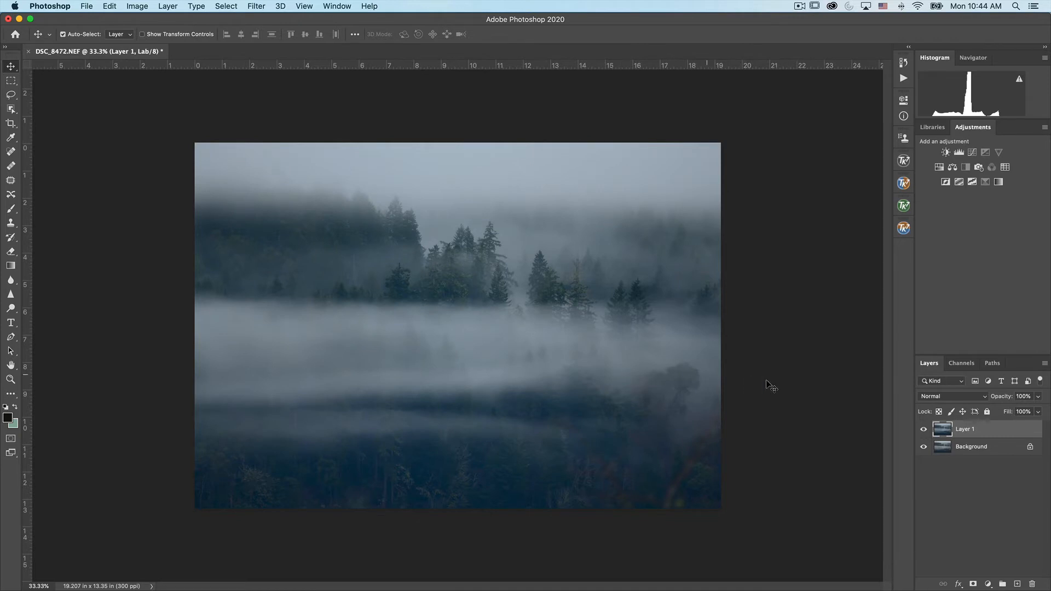
- Compare the image before and after the Curves adjustment by hiding and showing Layer 1
left_click(924, 431)
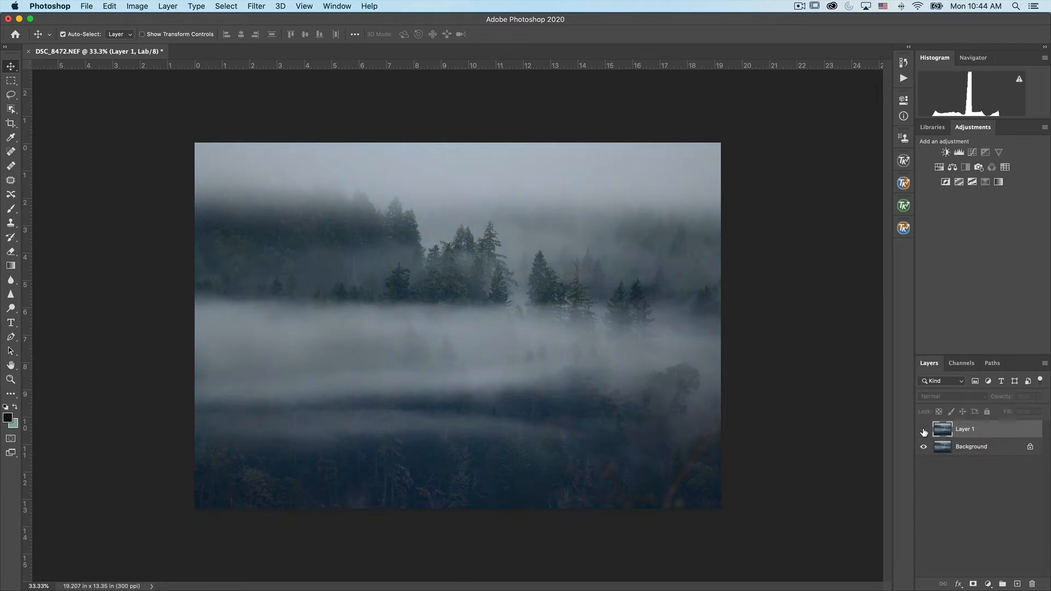
left_click(923, 432)
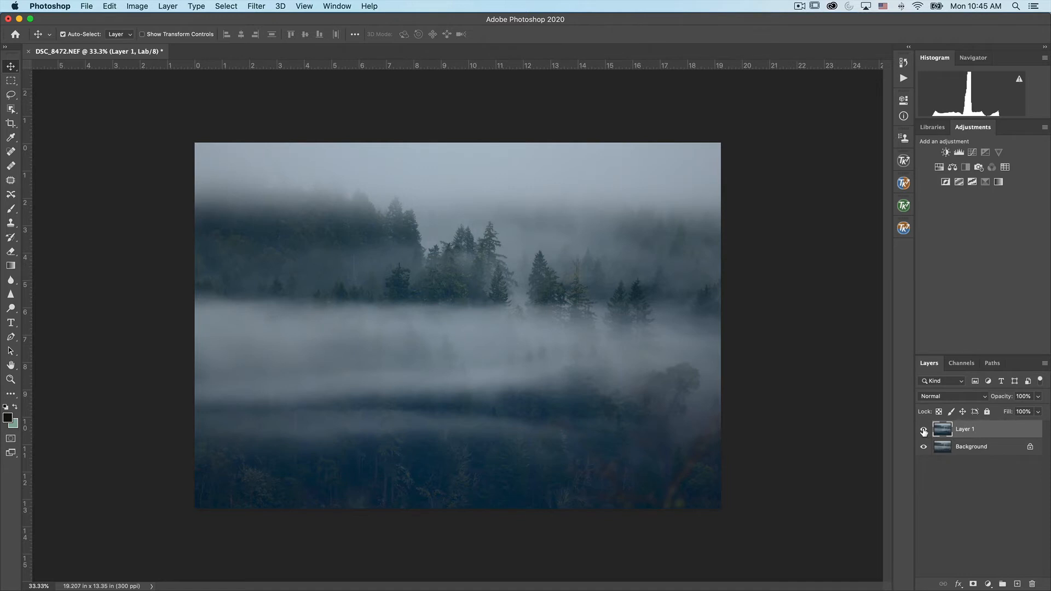
left_click(924, 431)
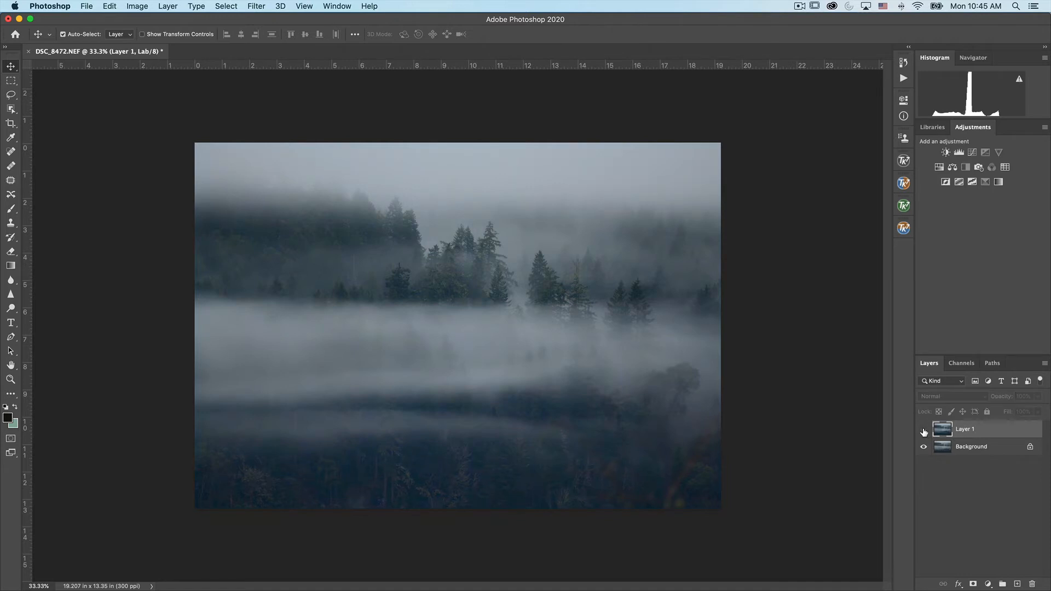
left_click(924, 432)
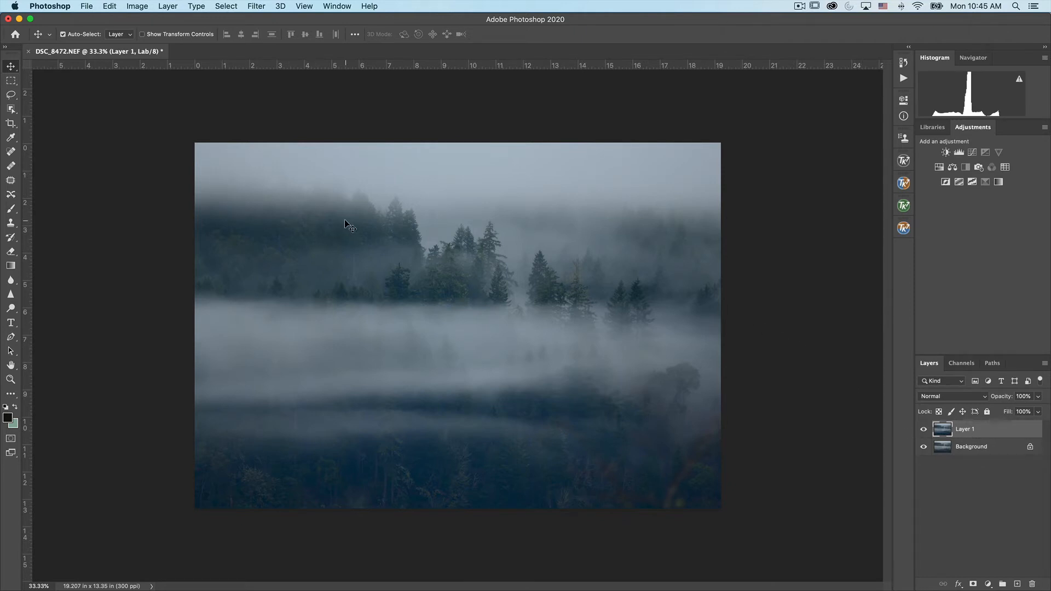
- Convert the image back to RGB Color mode without flattening the layers, and compare it with Layer 1 hidden and shown
left_click(135, 8)
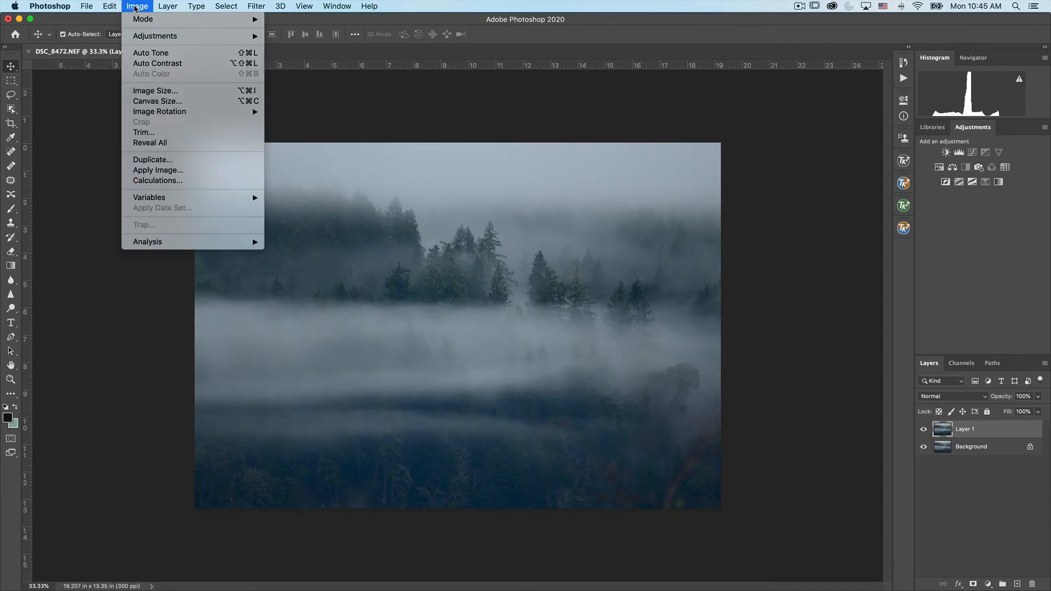
mouse_move(134, 20)
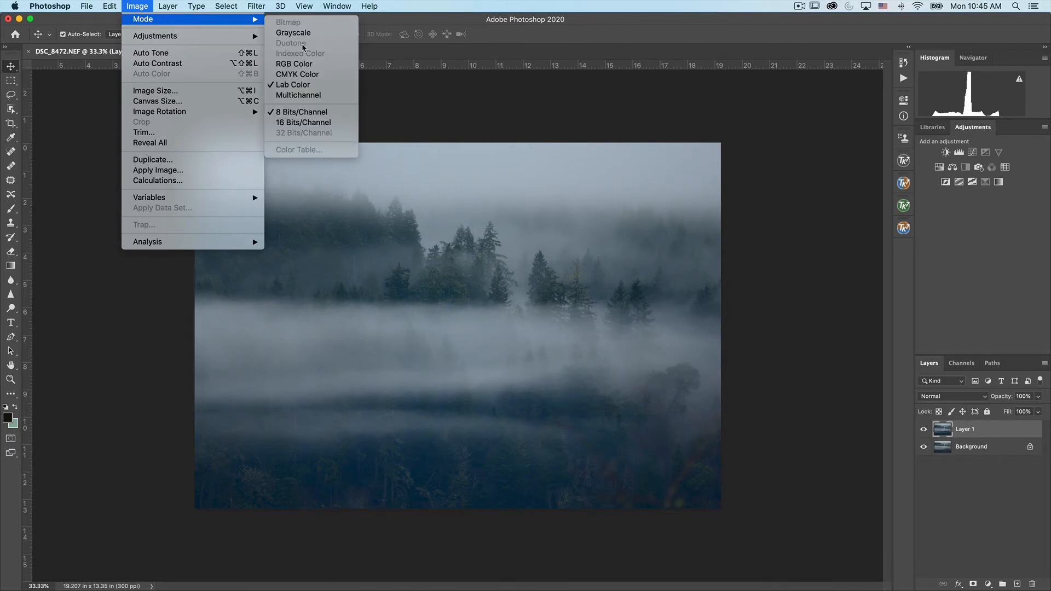
left_click(297, 64)
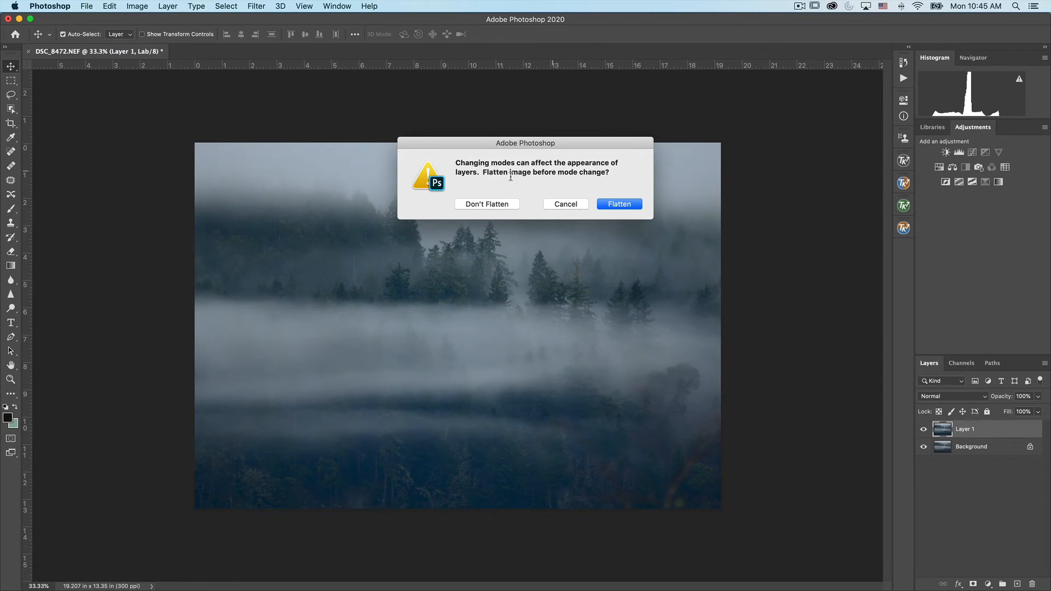
left_click(486, 204)
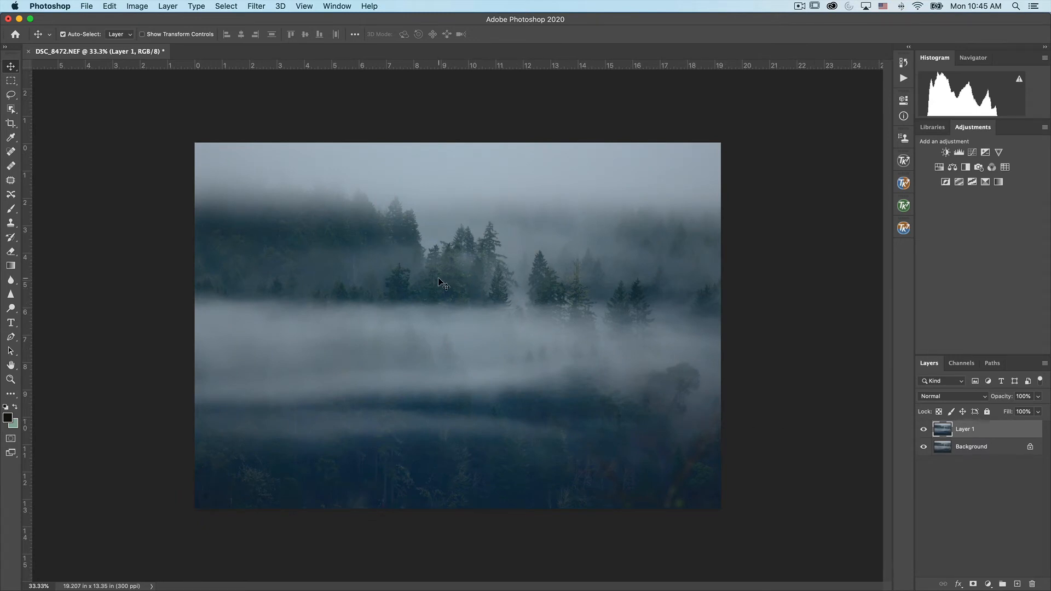
left_click(923, 430)
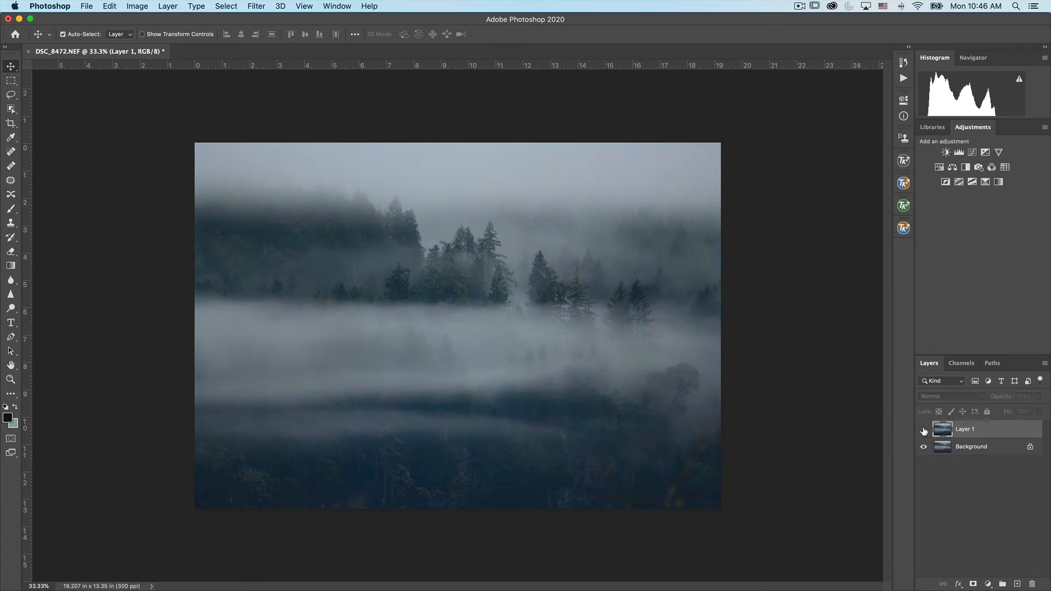
left_click(923, 430)
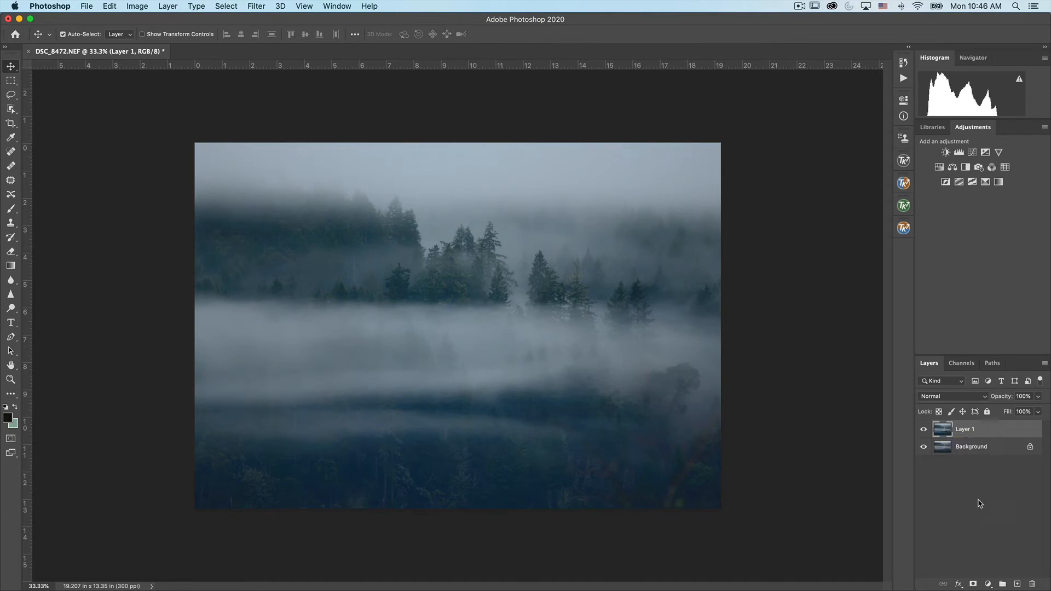
- Add a layer mask to Layer 1 and invert it to black to conceal the color boost
left_click(973, 584)
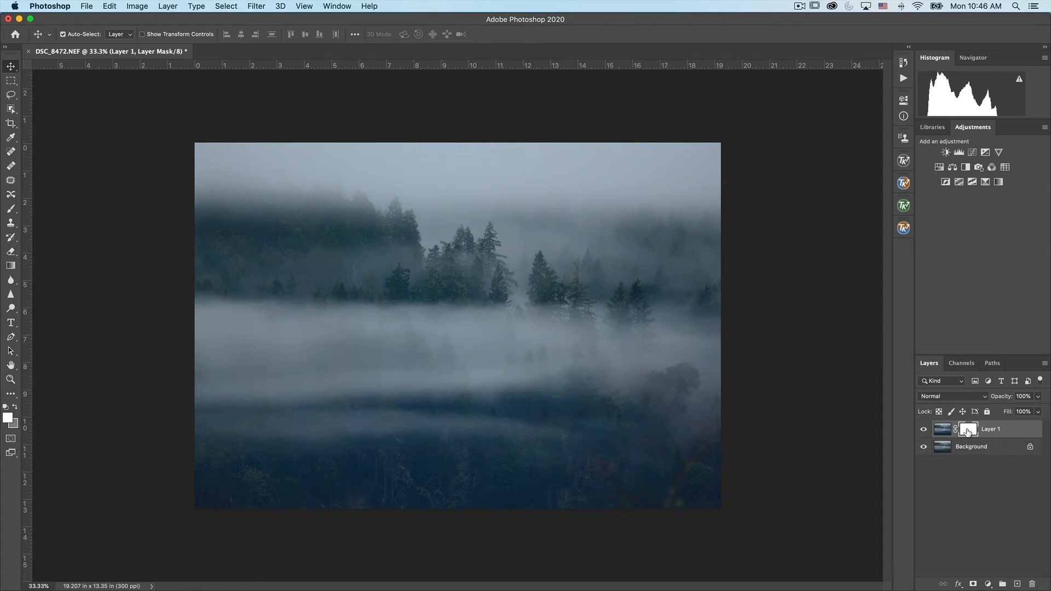
key("super+i")
left_click(924, 430)
left_click(924, 430)
- Paint white on the Layer 1 mask over the dark forest areas with the Brush tool enlarged to size 500
left_click(11, 210)
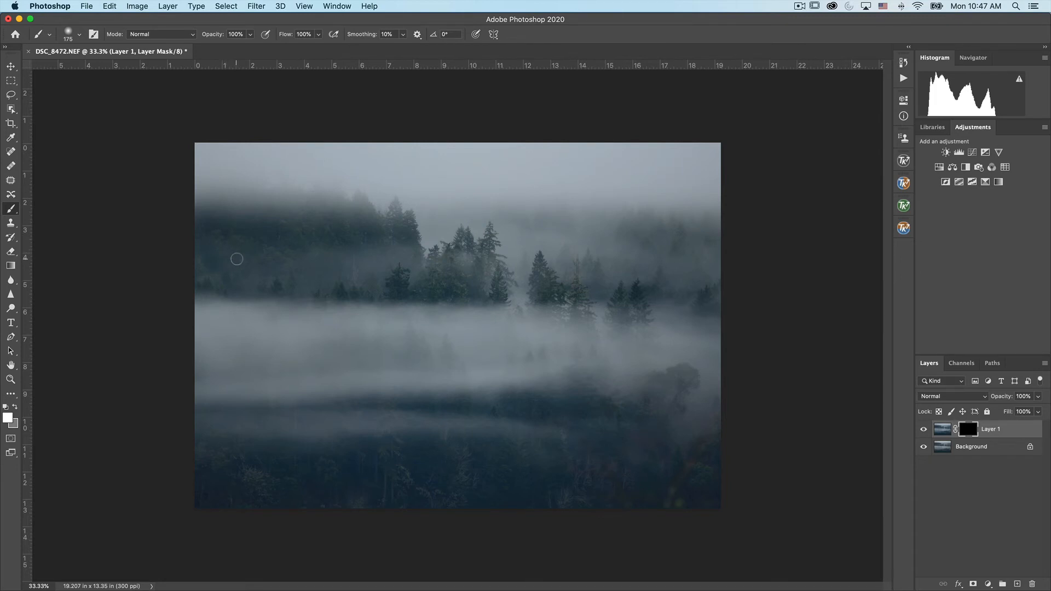
key("bracketright")
key("bracketright")
key("bracketright")
key("bracketright")
key("bracketright")
mouse_move(443, 276)
left_mouse_down()
mouse_move(471, 254)
mouse_move(493, 278)
mouse_move(557, 272)
mouse_move(544, 269)
mouse_move(548, 283)
mouse_move(581, 289)
mouse_move(563, 282)
mouse_move(624, 268)
mouse_move(615, 281)
mouse_move(681, 283)
mouse_move(708, 300)
left_mouse_up()
- Switch the mask brush to black at size 150 and compare the image with Layer 1 hidden and shown
key("x")
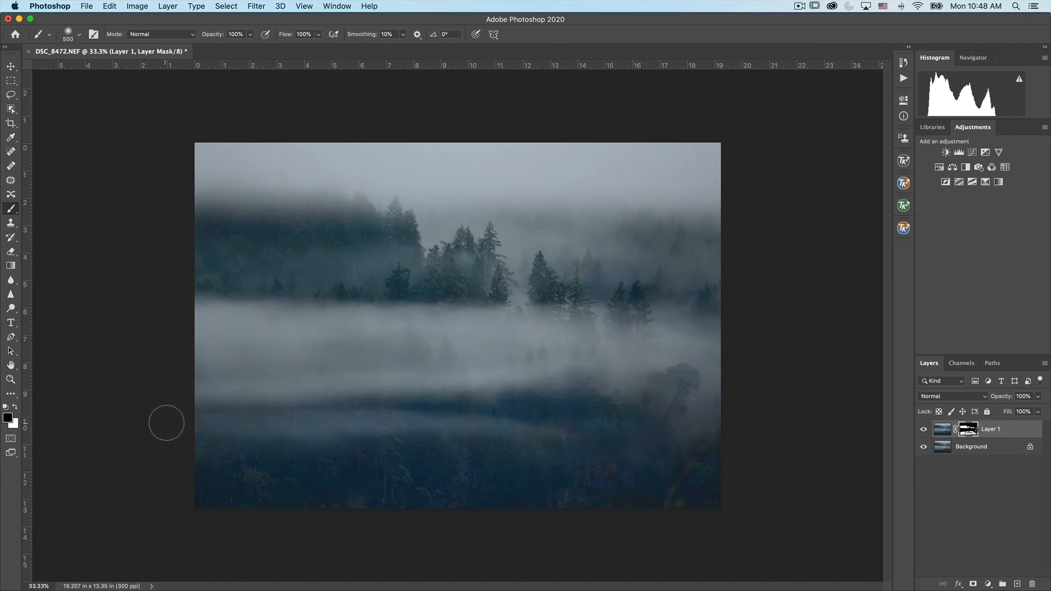
key("bracketleft")
key("bracketleft")
key("bracketleft")
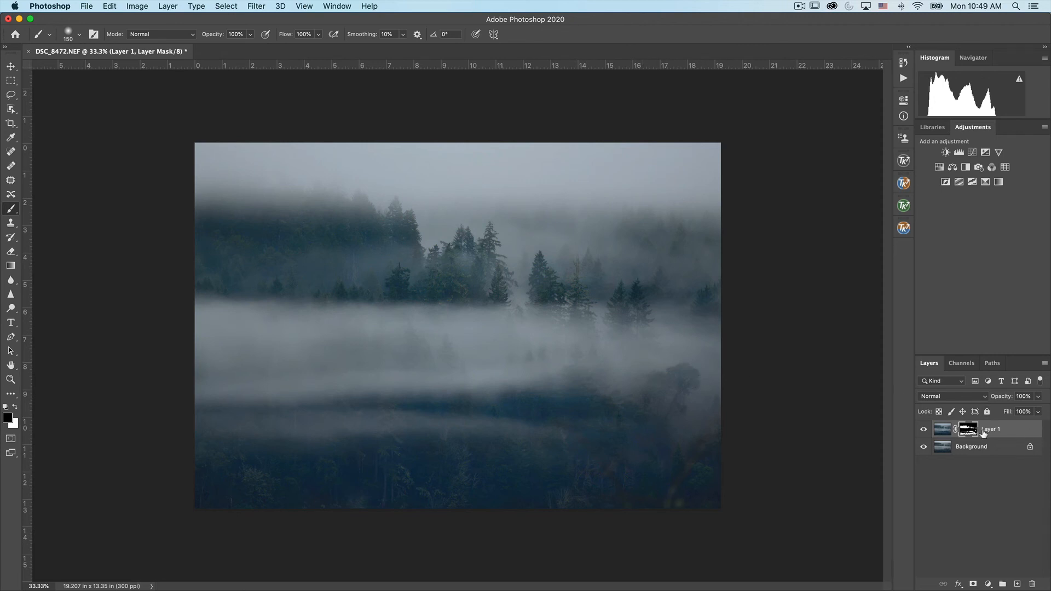
left_click(924, 430)
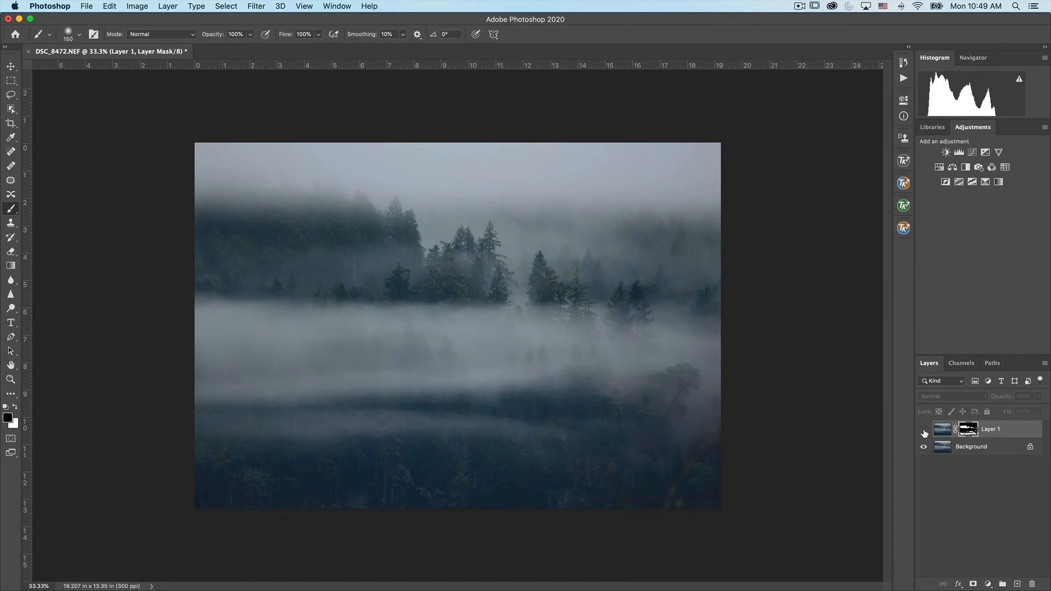
left_click(924, 431)
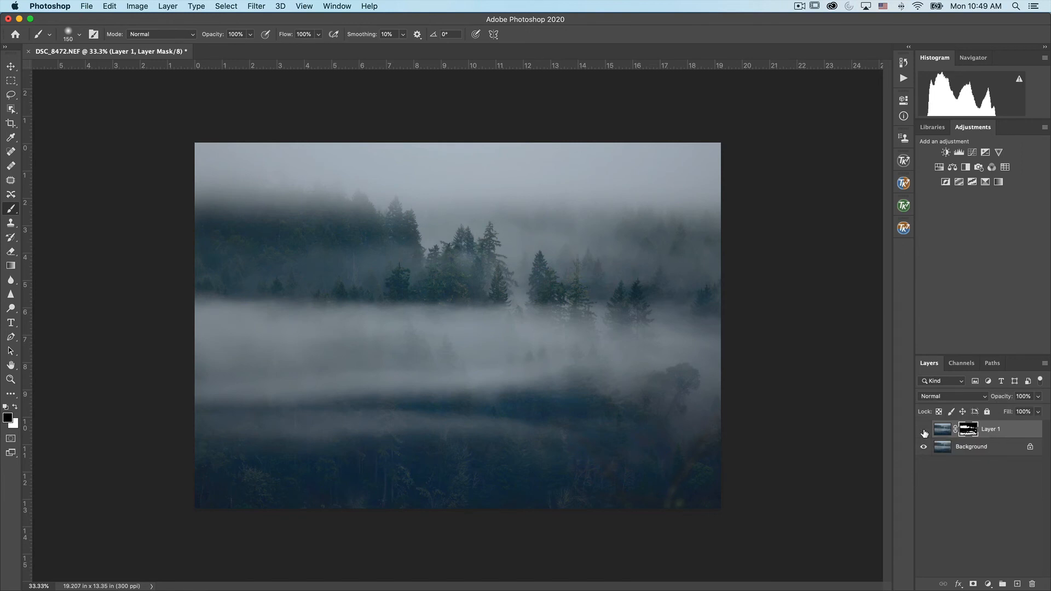
- Compare the image with Layer 1 hidden and shown to judge the masked color boost in the trees and lower forest
left_click(924, 431)
left_click(924, 430)
left_click(924, 431)
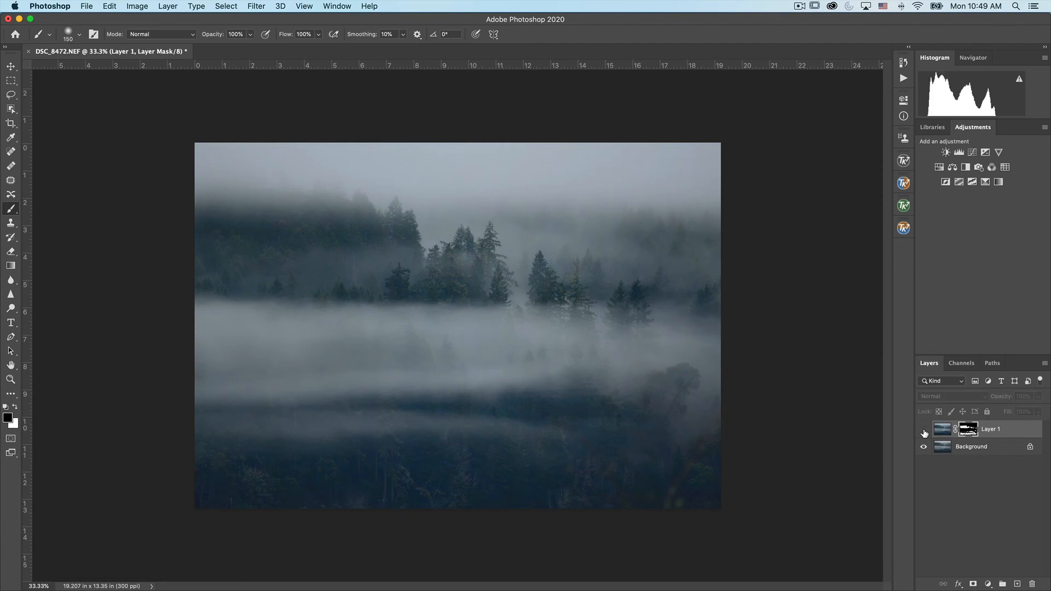
left_click(924, 430)
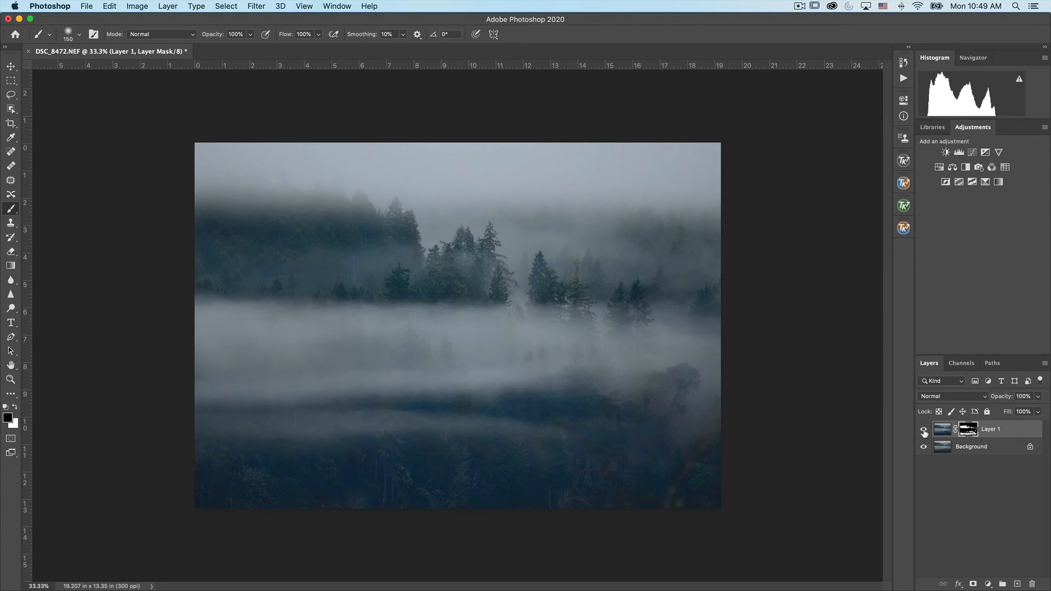
left_click(924, 432)
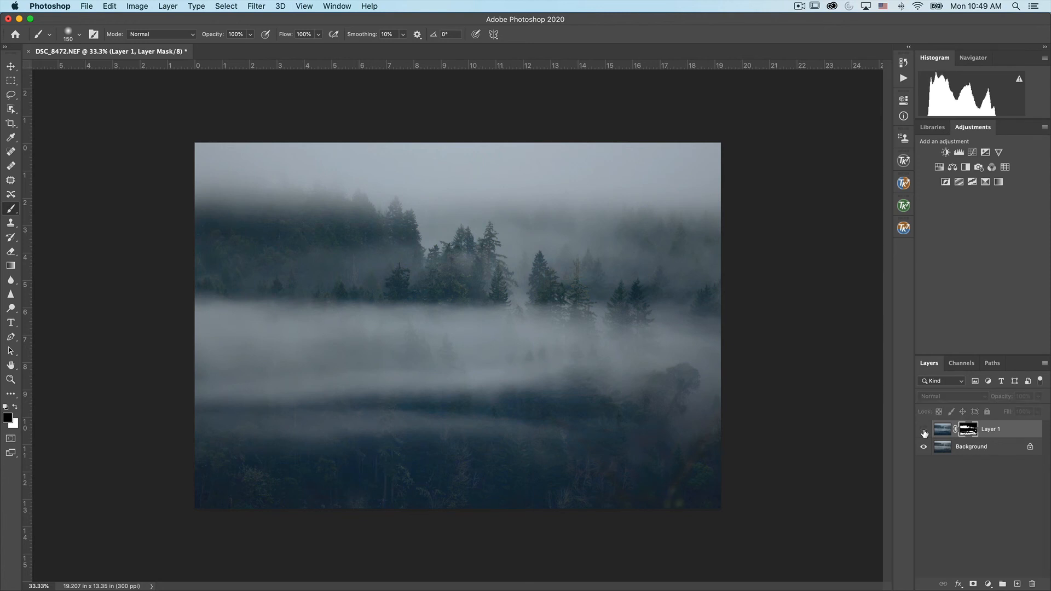
left_click(924, 432)
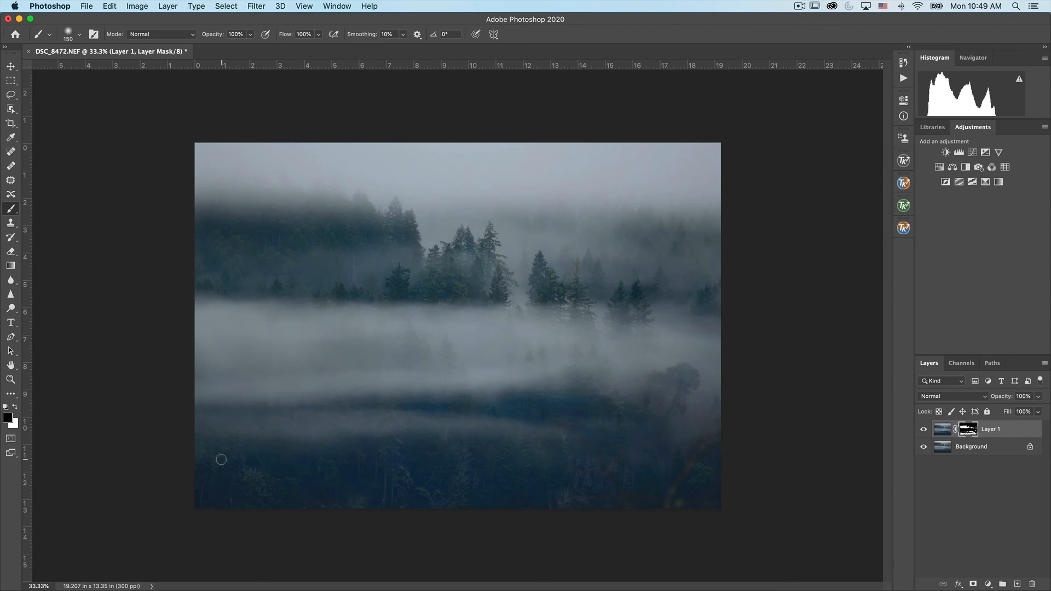
- Paint black on the Layer 1 mask across the lower forest with the brush at size 500, and compare with Layer 1 hidden and shown
key("bracketright")
key("bracketright")
key("bracketright")
key("bracketright")
key("bracketright")
mouse_move(212, 434)
left_mouse_down()
mouse_move(200, 440)
mouse_move(256, 465)
mouse_move(351, 456)
mouse_move(432, 473)
mouse_move(441, 493)
mouse_move(727, 497)
mouse_move(711, 497)
left_mouse_up()
left_click(922, 432)
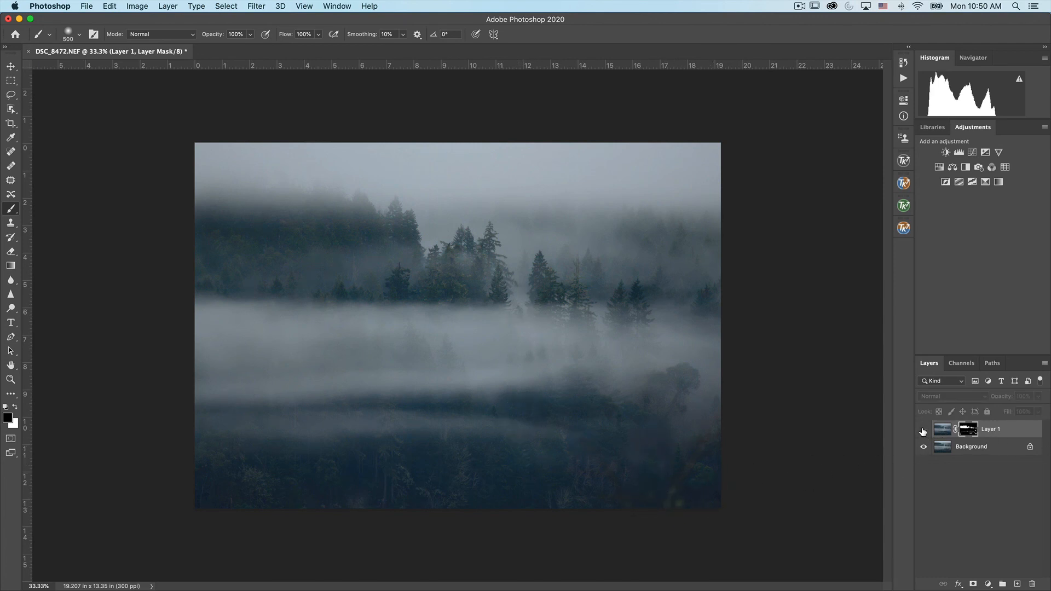
left_click(923, 431)
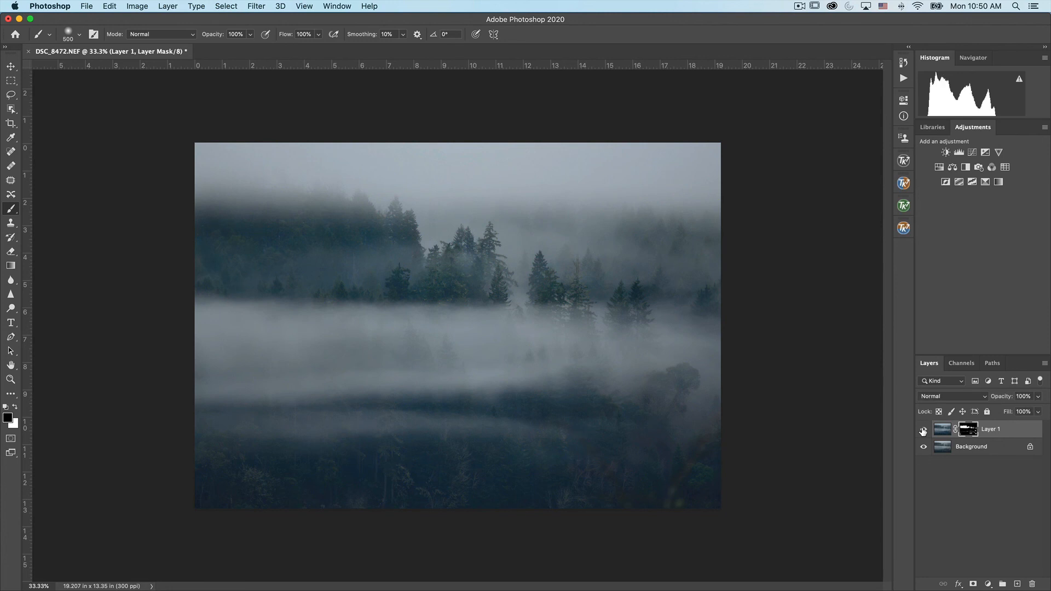
left_click(923, 431)
left_click(923, 431)
- Reduce the mask brush to size 200 and compare the image with Layer 1 hidden and shown
key("bracketleft")
key("bracketleft")
key("bracketleft")
left_click(923, 431)
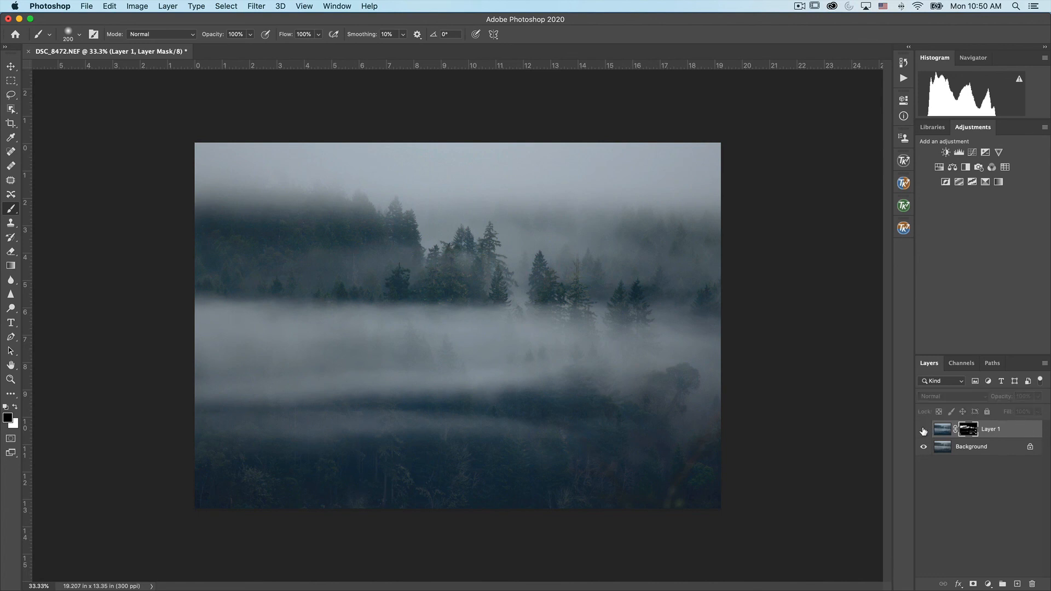
left_click(923, 431)
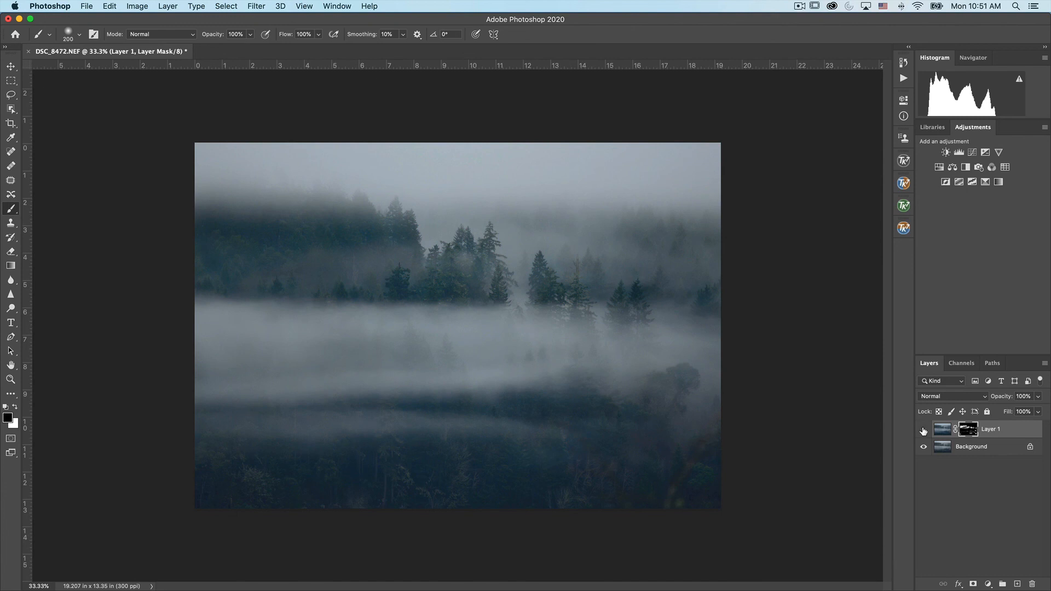
left_click(923, 431)
left_click(924, 431)
left_click(924, 431)
left_click(925, 430)
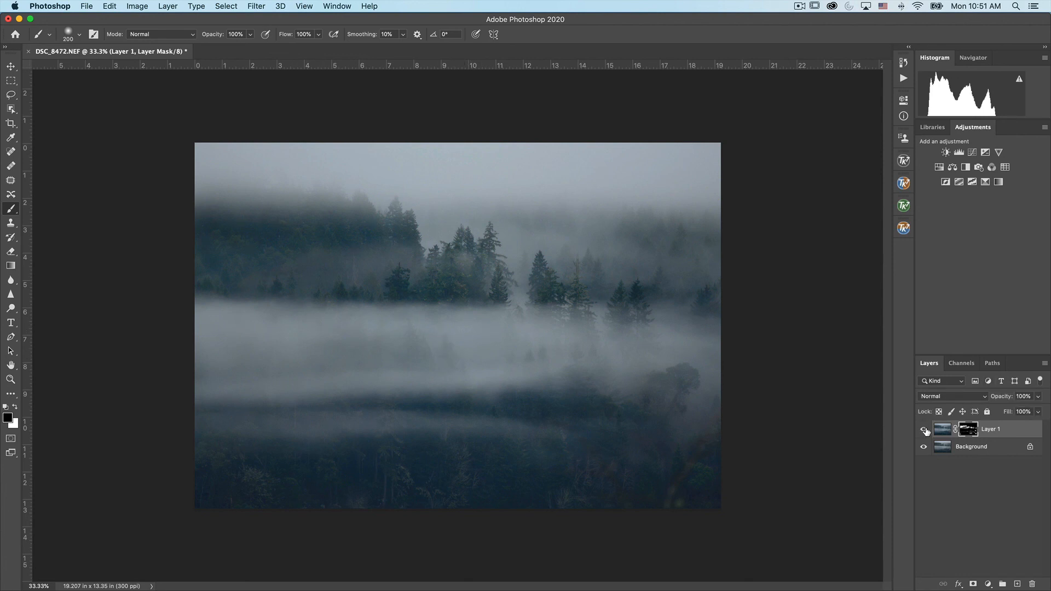